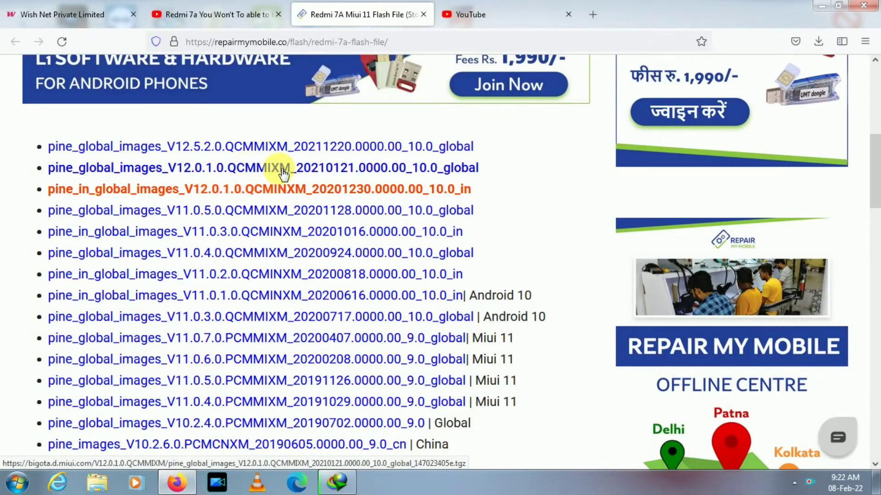
Extract the downloaded pine_in_global_images_V12.0.1.0 WinRAR archive into its own folder, "redmi 7a og file hang logo solve".
{"action": "left_click", "coordinate": [821, 7]}
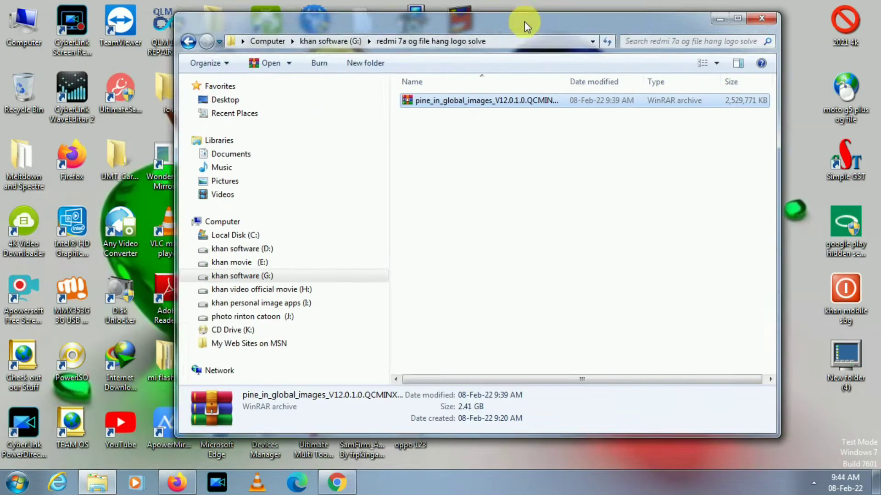
{"action": "left_click_drag", "start_coordinate": [524, 21], "coordinate": [616, 15]}
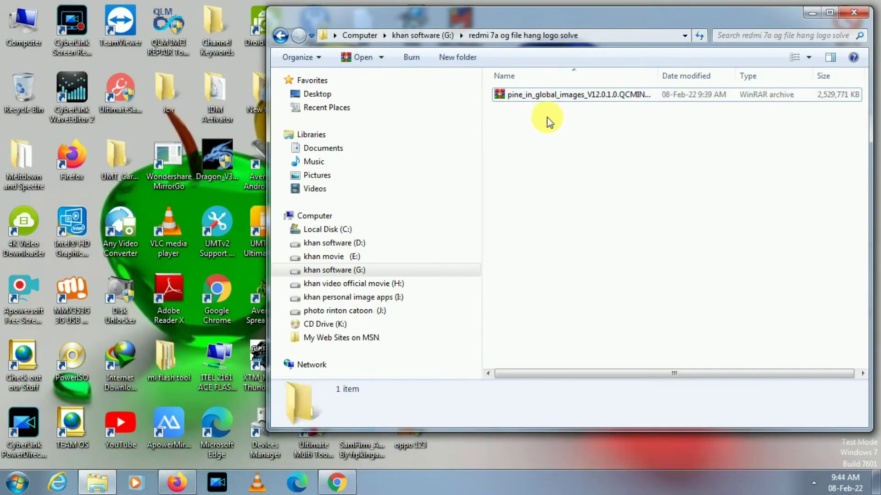
{"action": "right_click", "coordinate": [527, 95]}
{"action": "left_click", "coordinate": [571, 143]}
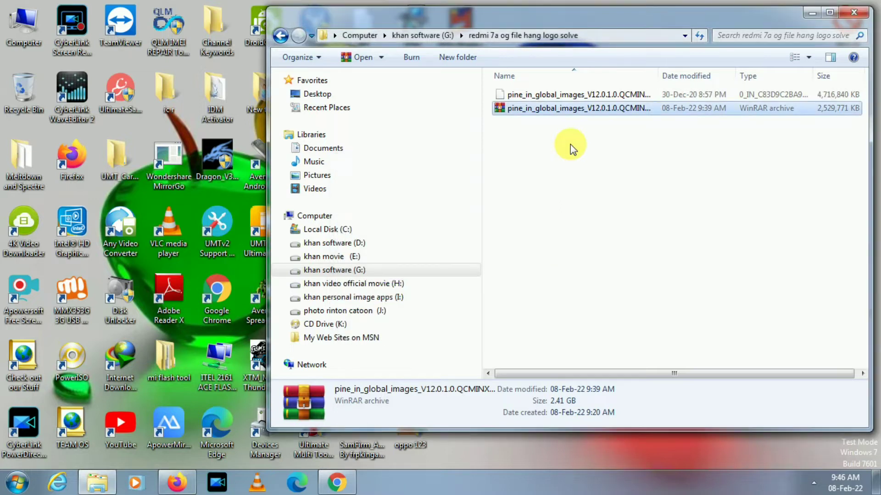
Extract the unpacked 4.49 GB pine_in_global_images file into the same folder with 7-Zip.
{"action": "left_click", "coordinate": [281, 36]}
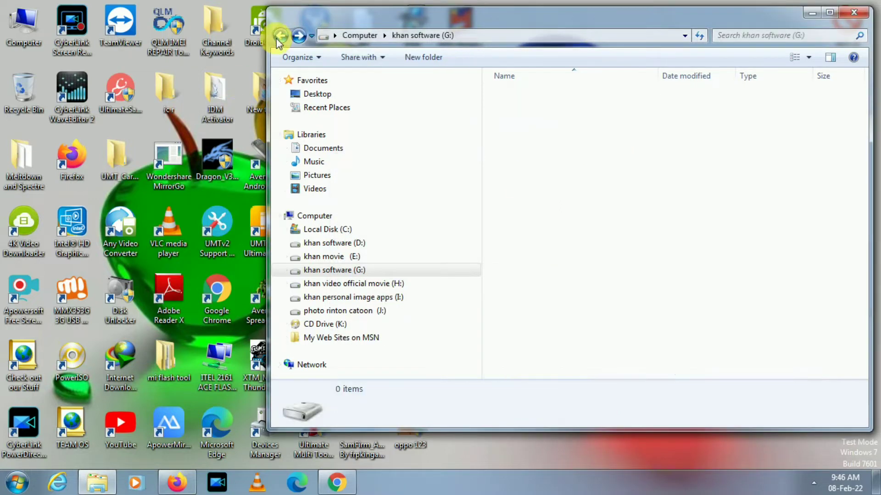
{"action": "double_click", "coordinate": [557, 299]}
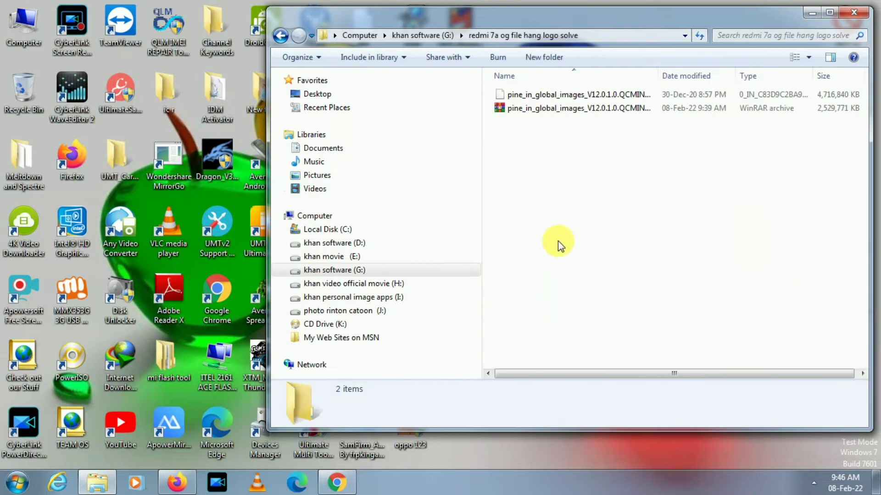
{"action": "right_click", "coordinate": [533, 95]}
{"action": "left_click", "coordinate": [504, 131]}
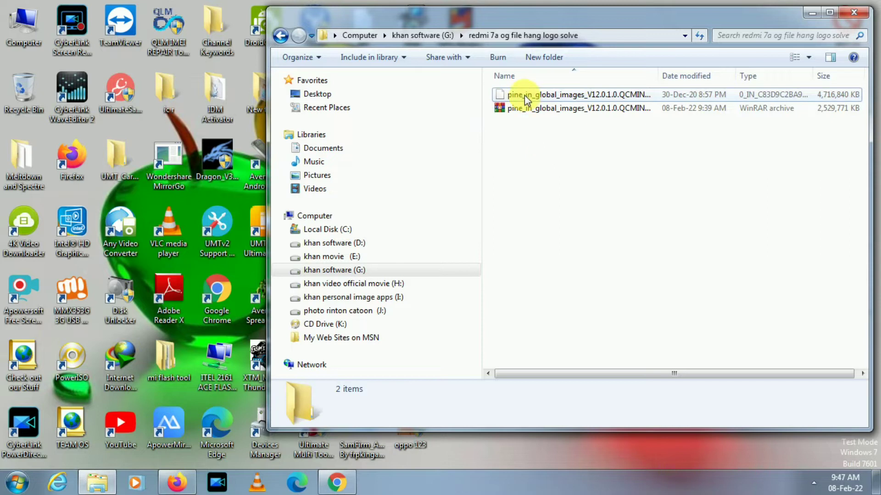
{"action": "right_click", "coordinate": [525, 97]}
{"action": "mouse_move", "coordinate": [556, 118]}
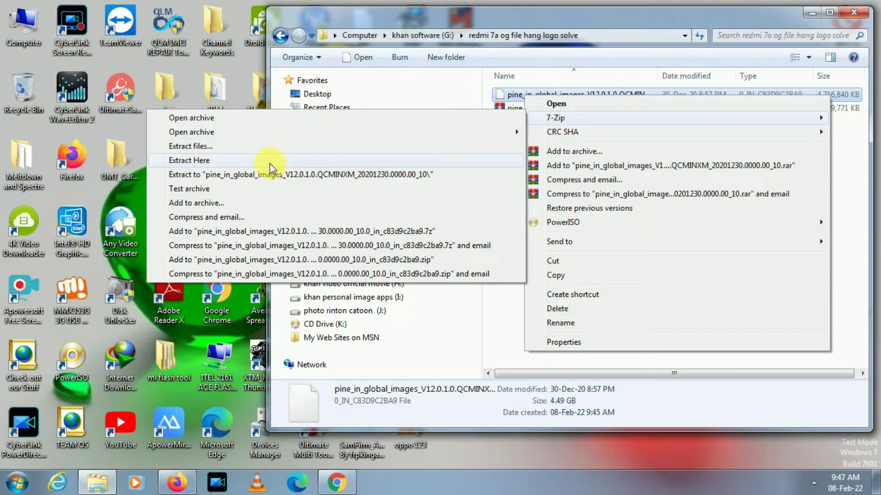
{"action": "left_click", "coordinate": [268, 160]}
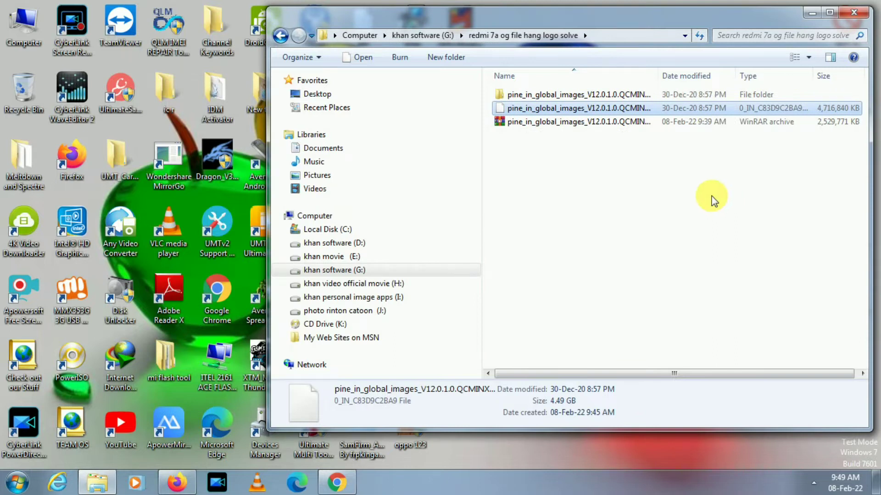
Check the contents of the extracted firmware folder and its images subfolder, and return to the desktop.
{"action": "double_click", "coordinate": [552, 97]}
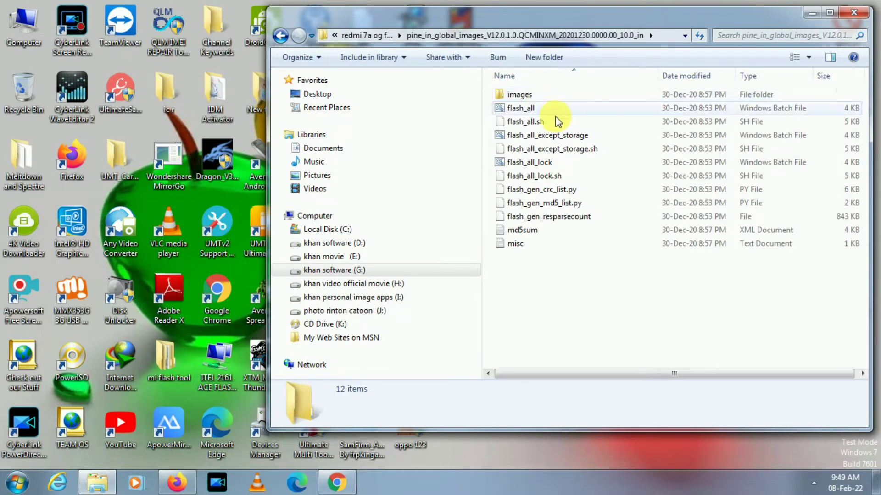
{"action": "double_click", "coordinate": [528, 94]}
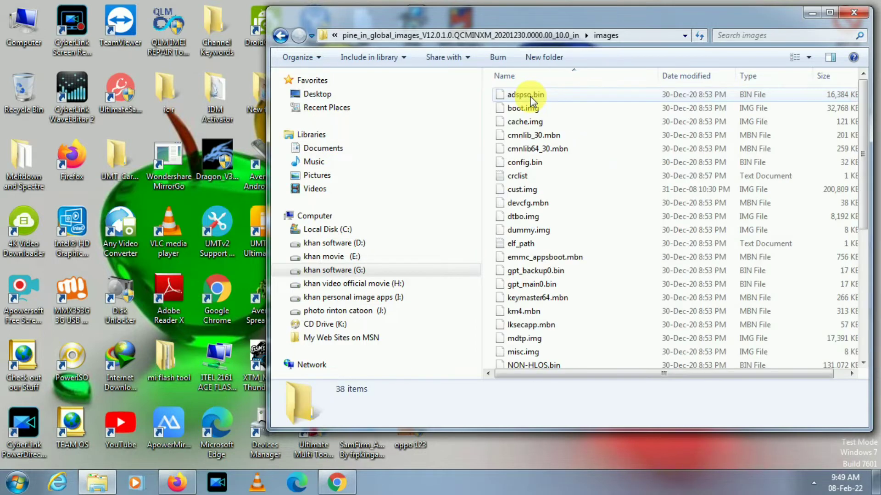
{"action": "scroll", "coordinate": [564, 220], "scroll_direction": "down", "scroll_amount": 5}
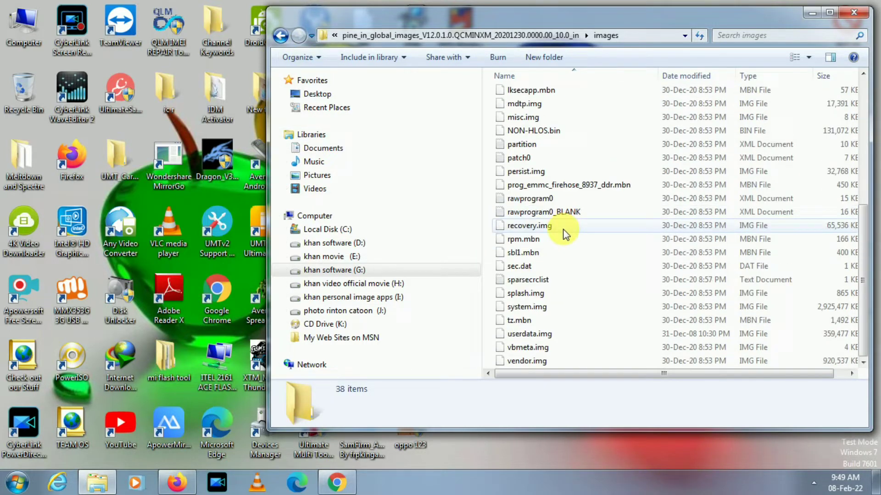
{"action": "left_click", "coordinate": [281, 36]}
{"action": "left_click", "coordinate": [280, 36]}
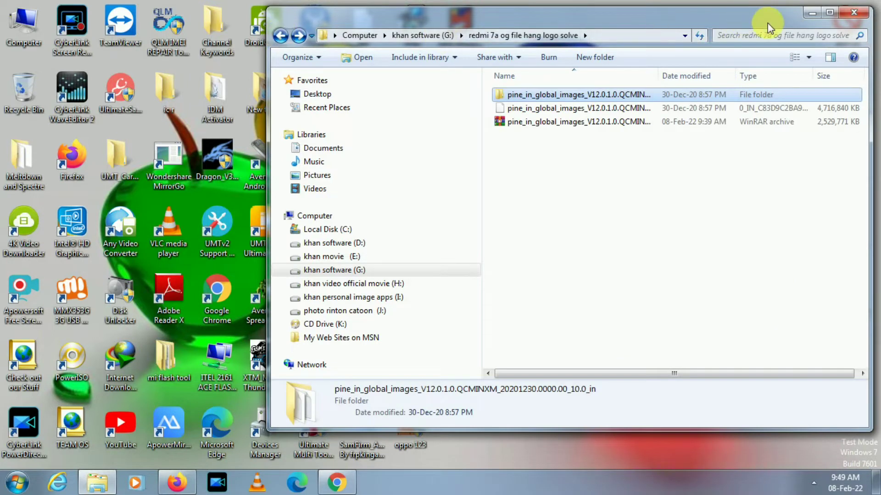
{"action": "left_click", "coordinate": [808, 12]}
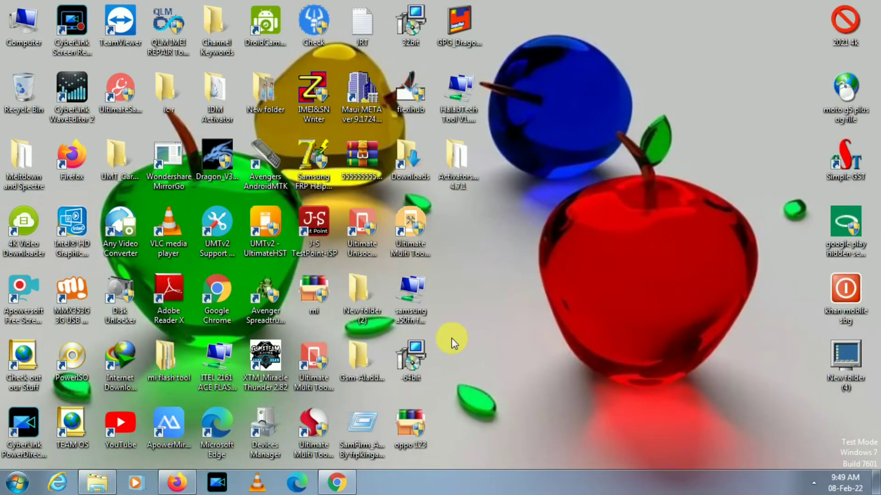
Launch Ultimate Multi Tool - QcFire.
{"action": "left_click", "coordinate": [315, 422]}
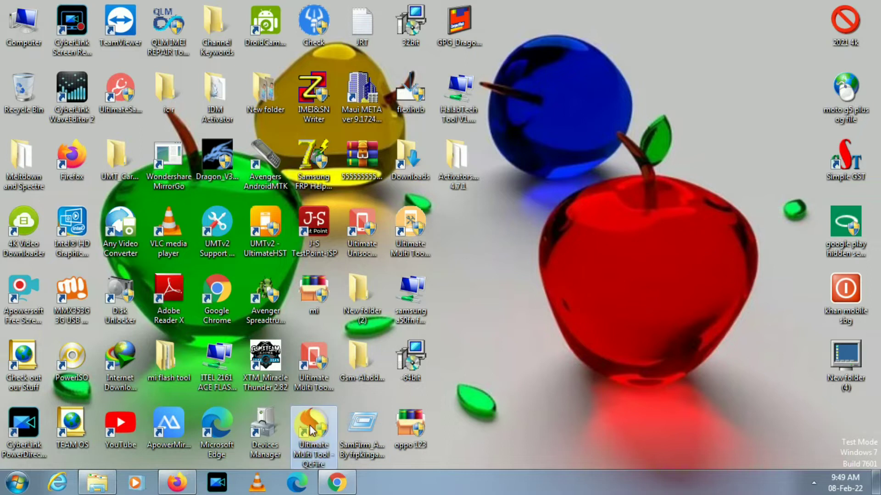
{"action": "double_click", "coordinate": [317, 420]}
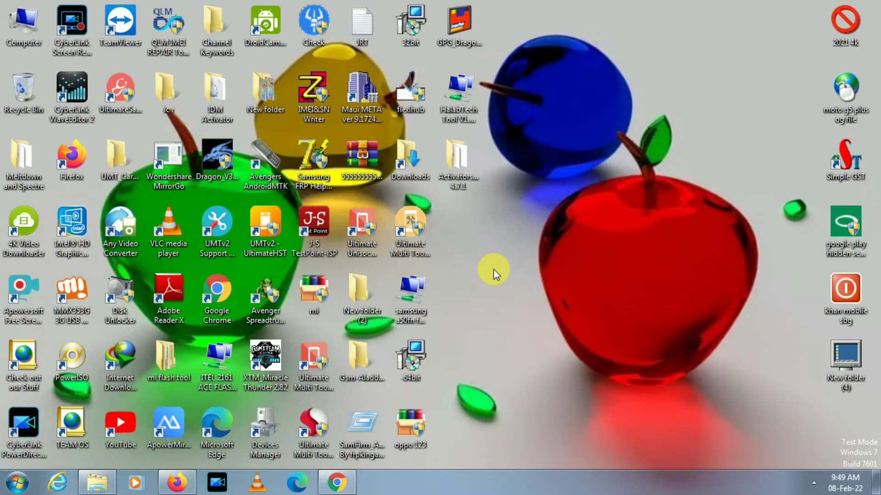
{"action": "right_click", "coordinate": [520, 189]}
{"action": "left_click", "coordinate": [544, 223]}
{"action": "right_click", "coordinate": [544, 223]}
{"action": "left_click", "coordinate": [569, 260]}
{"action": "right_click", "coordinate": [542, 229]}
{"action": "left_click", "coordinate": [561, 265]}
{"action": "right_click", "coordinate": [544, 237]}
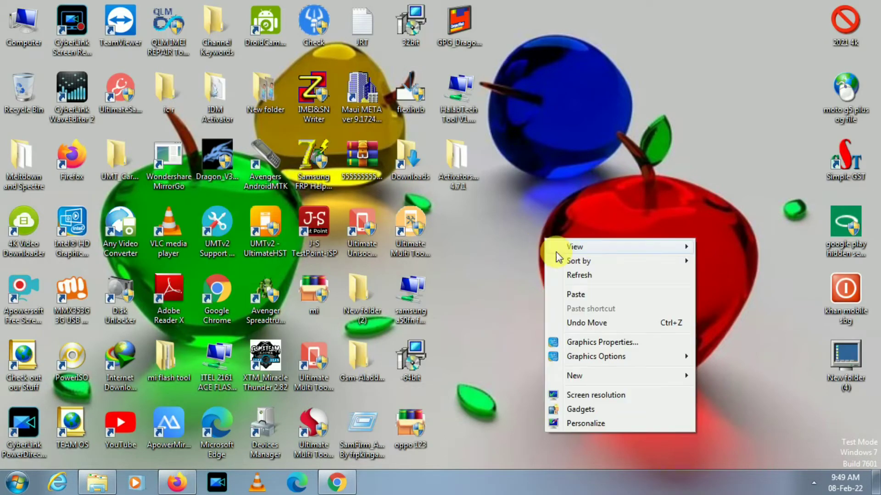
{"action": "left_click", "coordinate": [579, 267]}
{"action": "right_click", "coordinate": [549, 246]}
{"action": "left_click", "coordinate": [582, 284]}
{"action": "right_click", "coordinate": [557, 266]}
{"action": "left_click", "coordinate": [584, 298]}
{"action": "right_click", "coordinate": [571, 279]}
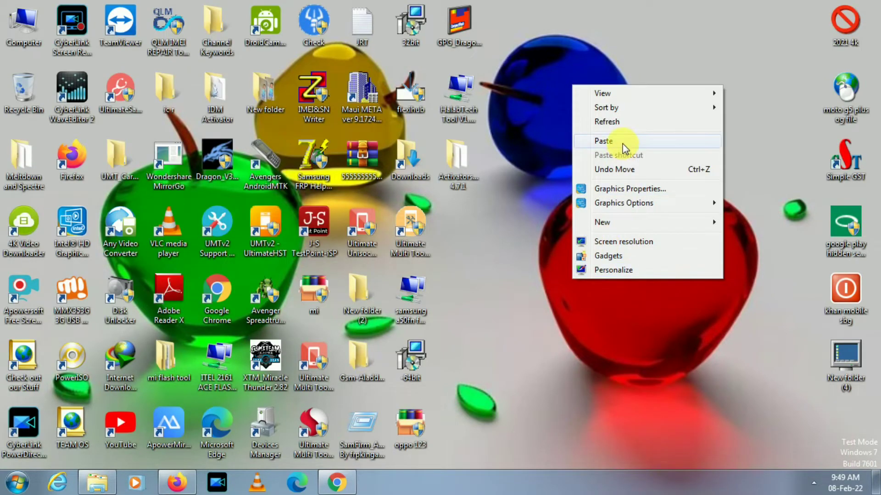
{"action": "left_click", "coordinate": [619, 122]}
{"action": "right_click", "coordinate": [584, 159]}
{"action": "left_click", "coordinate": [607, 197]}
{"action": "right_click", "coordinate": [595, 186]}
{"action": "left_click", "coordinate": [625, 218]}
Move the QcFire window clear of the desktop shortcuts and enable the Program and Patch files for flashing.
{"action": "left_click_drag", "start_coordinate": [532, 50], "coordinate": [741, 15]}
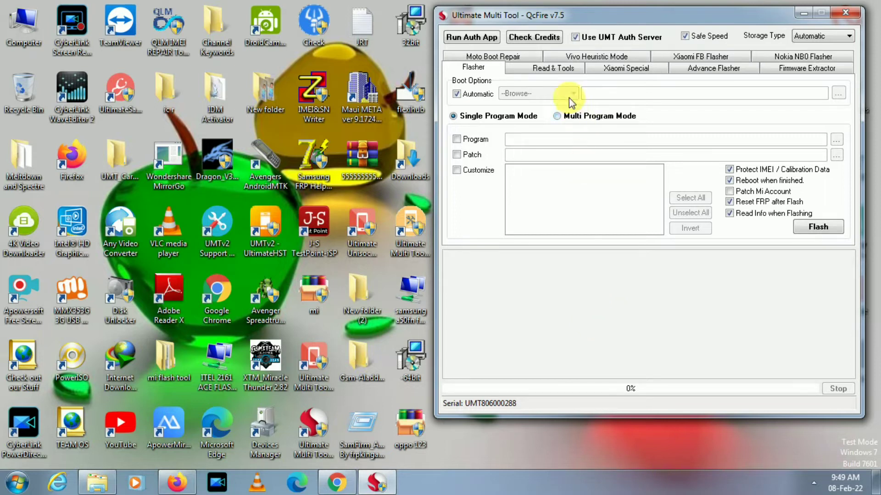
{"action": "left_click", "coordinate": [457, 139]}
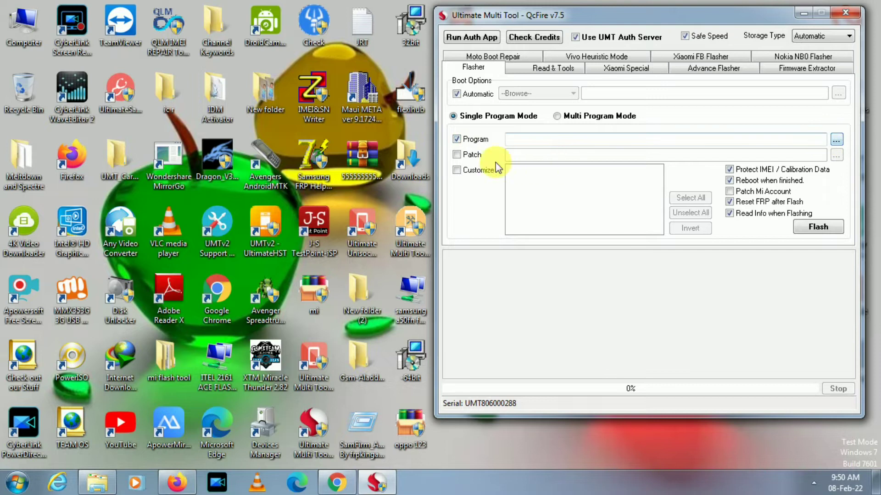
{"action": "left_click", "coordinate": [456, 155]}
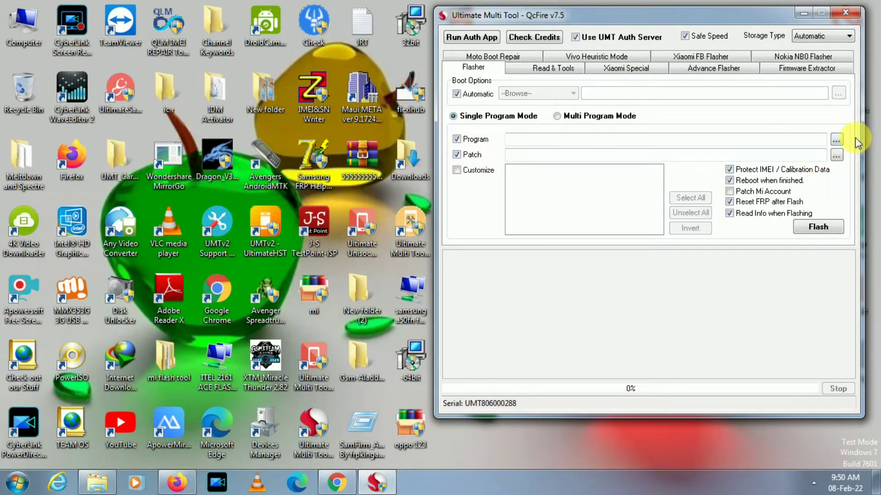
Load rawprogram0 as the program file and patch0 as the patch file from the extracted firmware's images folder on drive G:.
{"action": "left_click", "coordinate": [836, 140]}
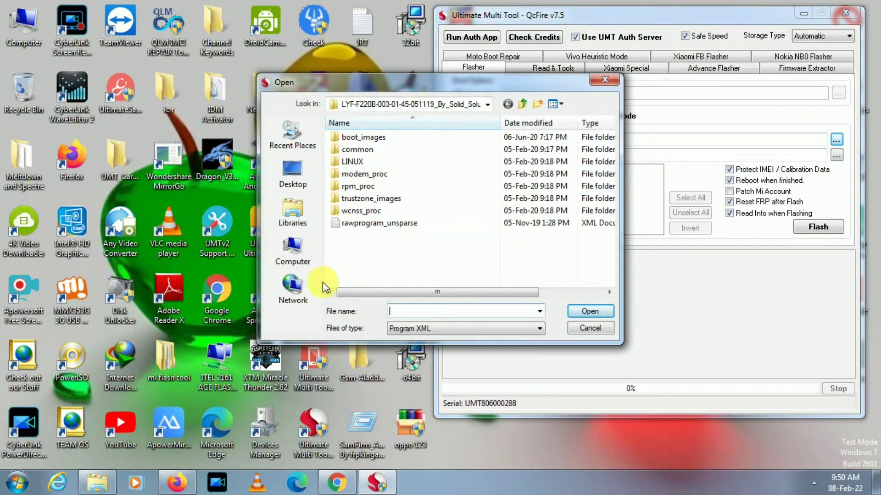
{"action": "left_click", "coordinate": [296, 255]}
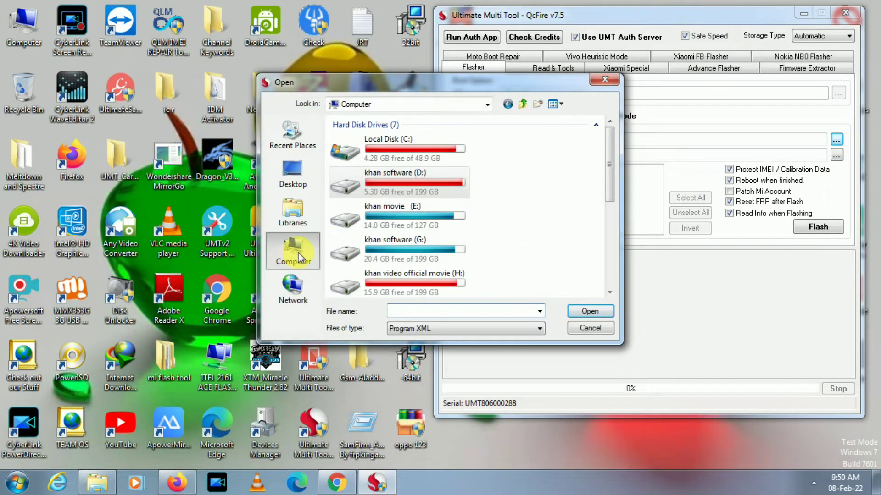
{"action": "double_click", "coordinate": [399, 243]}
{"action": "scroll", "coordinate": [428, 248], "scroll_direction": "down", "scroll_amount": 4}
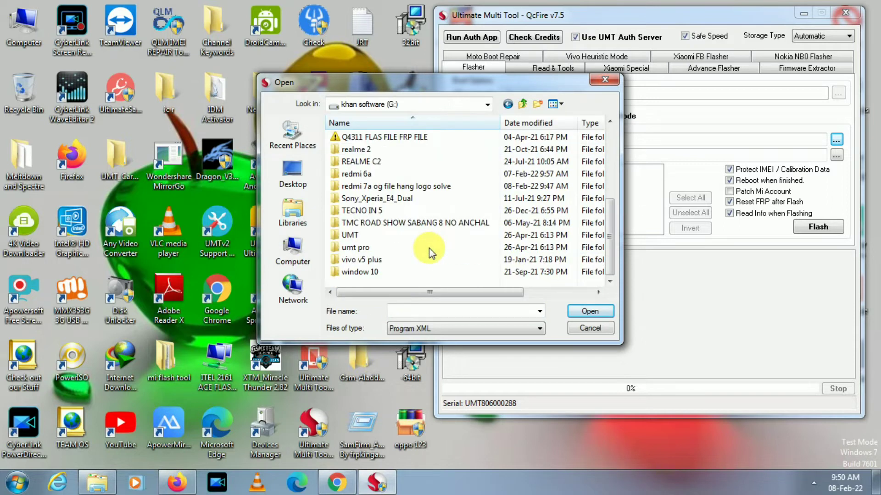
{"action": "double_click", "coordinate": [391, 186]}
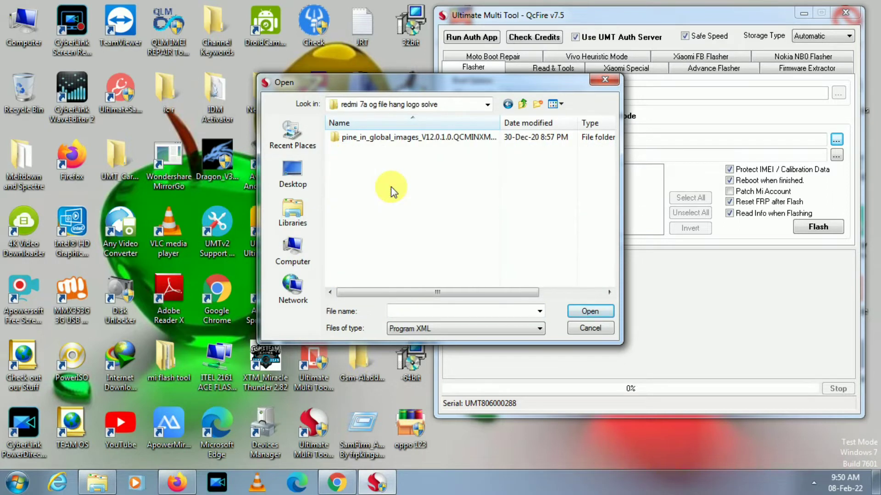
{"action": "double_click", "coordinate": [401, 137]}
{"action": "double_click", "coordinate": [400, 139]}
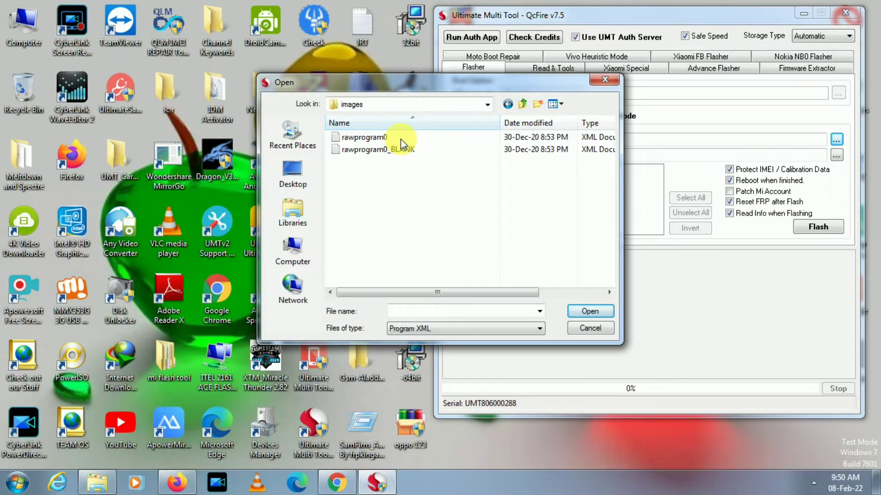
{"action": "double_click", "coordinate": [367, 137]}
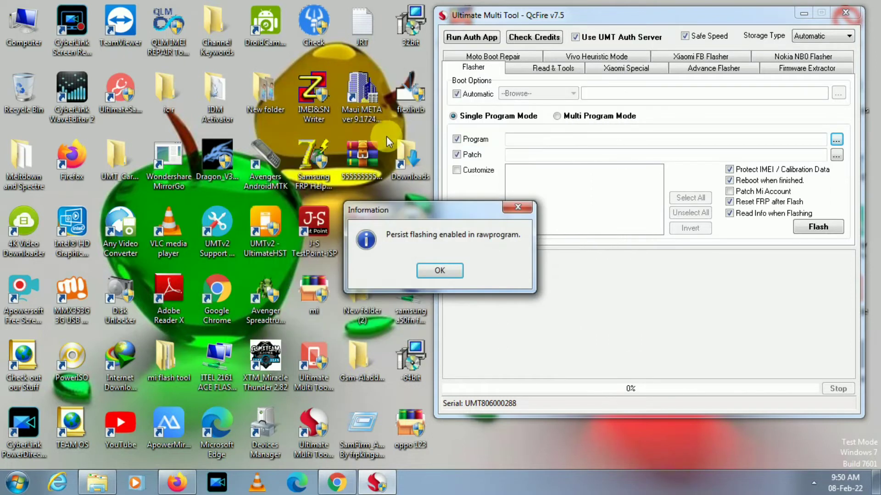
{"action": "left_click", "coordinate": [441, 271]}
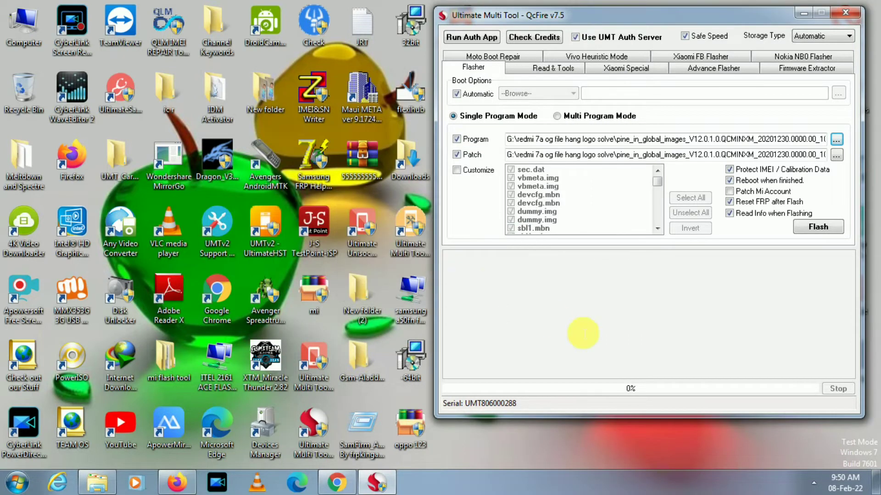
{"action": "left_click", "coordinate": [836, 154]}
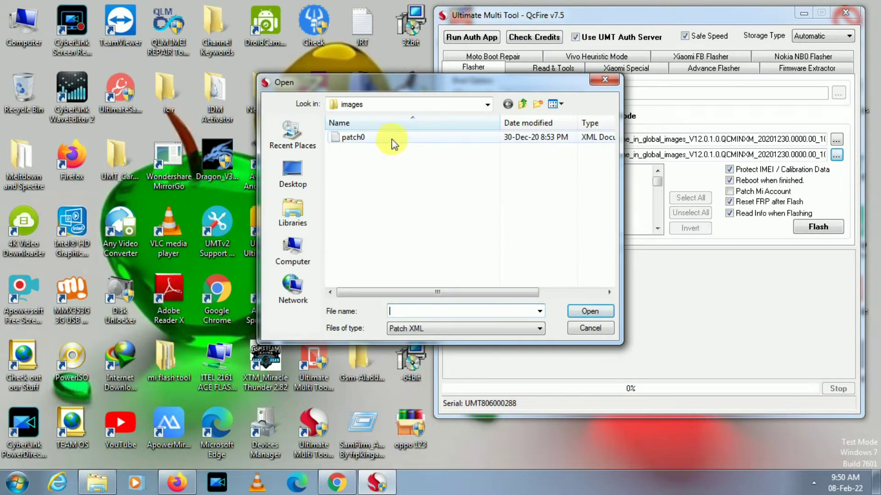
{"action": "double_click", "coordinate": [393, 141]}
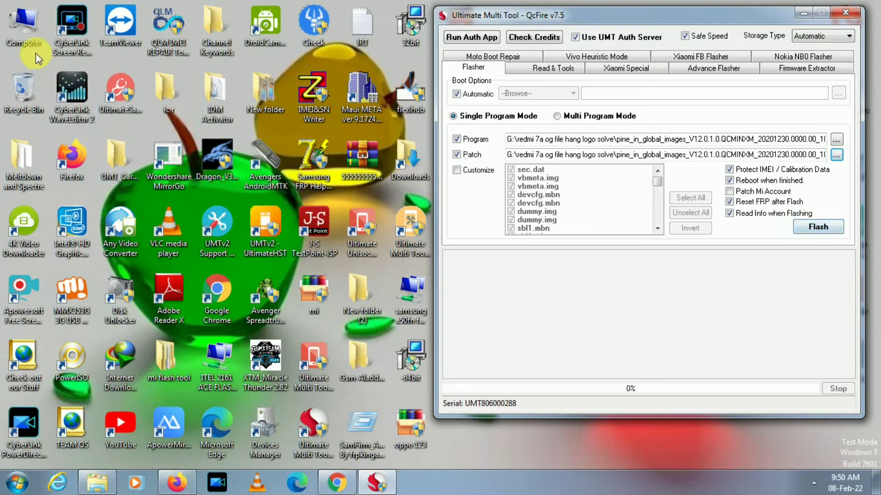
Open Device Manager in Computer Management beside the flashing tool and expand Ports (COM & LPT).
{"action": "right_click", "coordinate": [26, 35]}
{"action": "left_click", "coordinate": [82, 58]}
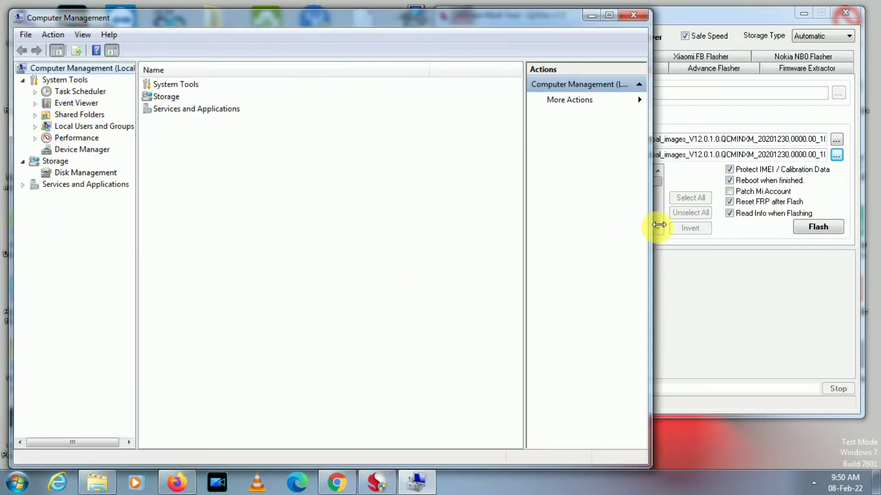
{"action": "left_click_drag", "start_coordinate": [659, 224], "coordinate": [431, 192]}
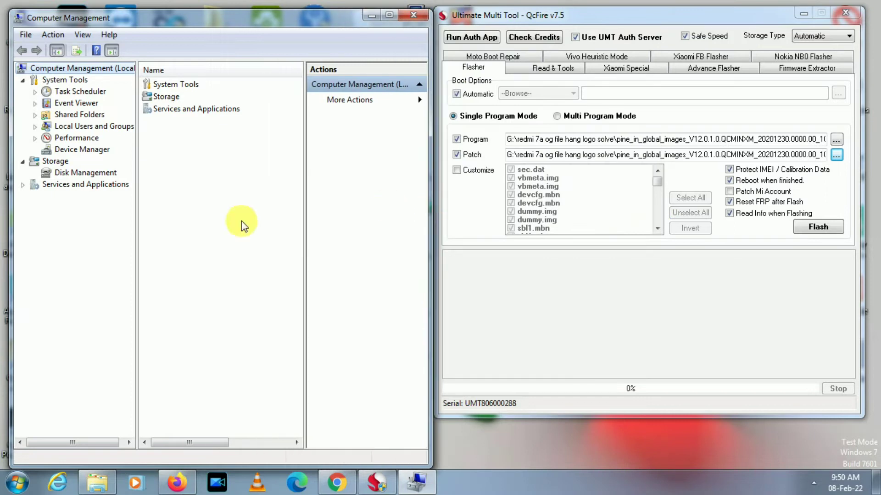
{"action": "left_click", "coordinate": [79, 151]}
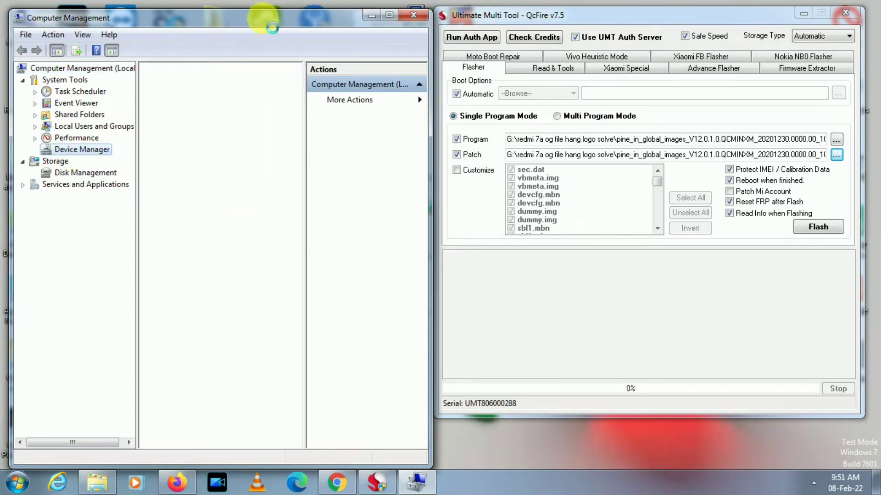
{"action": "left_click_drag", "start_coordinate": [263, 23], "coordinate": [261, 17]}
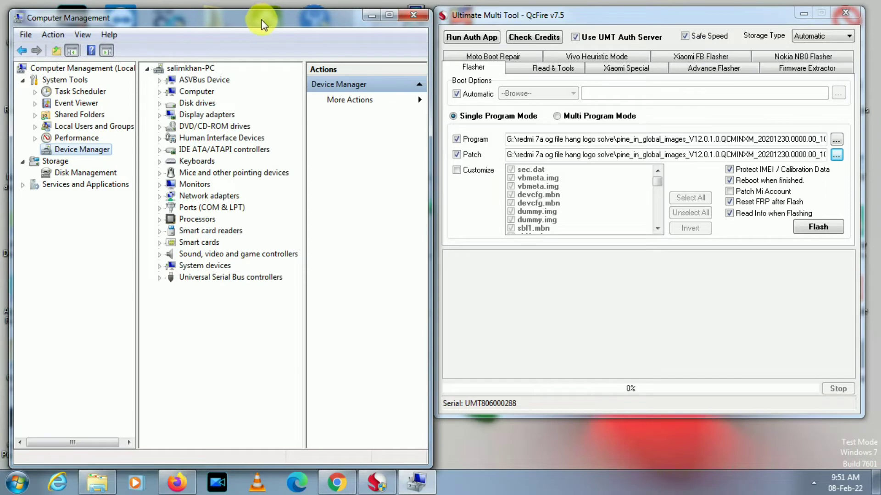
{"action": "left_click", "coordinate": [159, 202]}
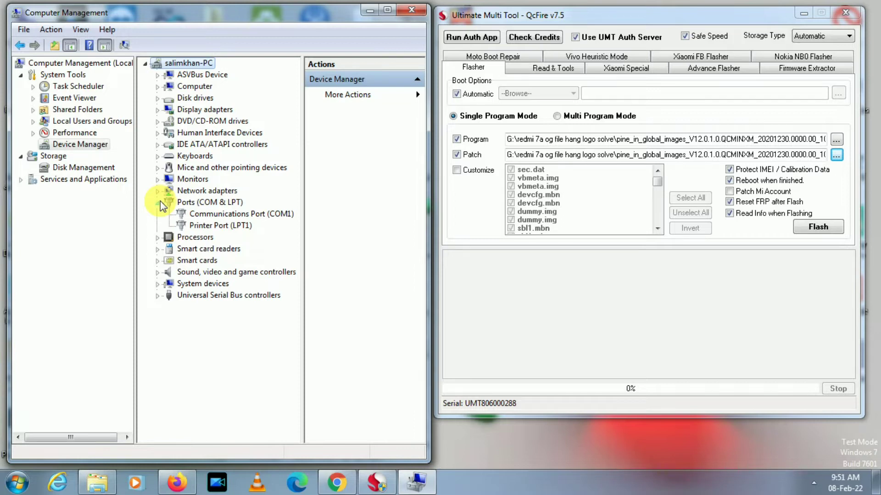
Start flashing the phone in QcFire and widen the device list to show the full Qualcomm port name.
{"action": "left_click", "coordinate": [824, 228]}
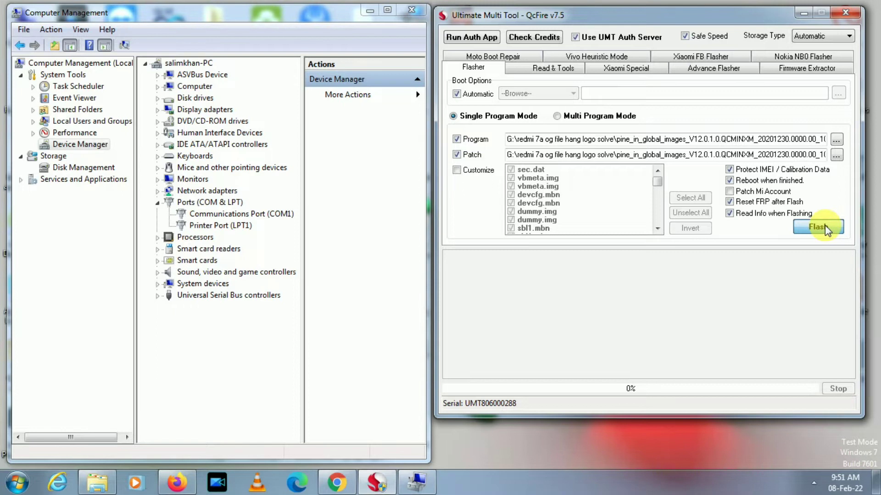
{"action": "left_click", "coordinate": [824, 228]}
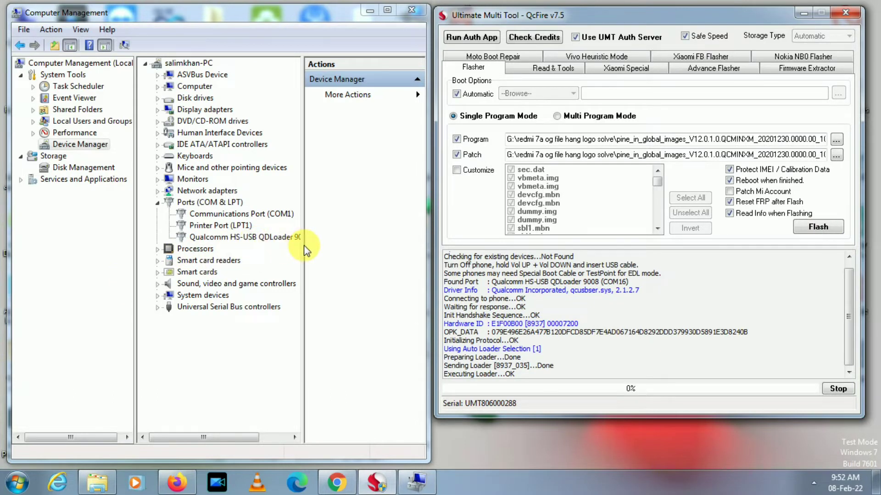
{"action": "left_click_drag", "start_coordinate": [303, 243], "coordinate": [360, 244]}
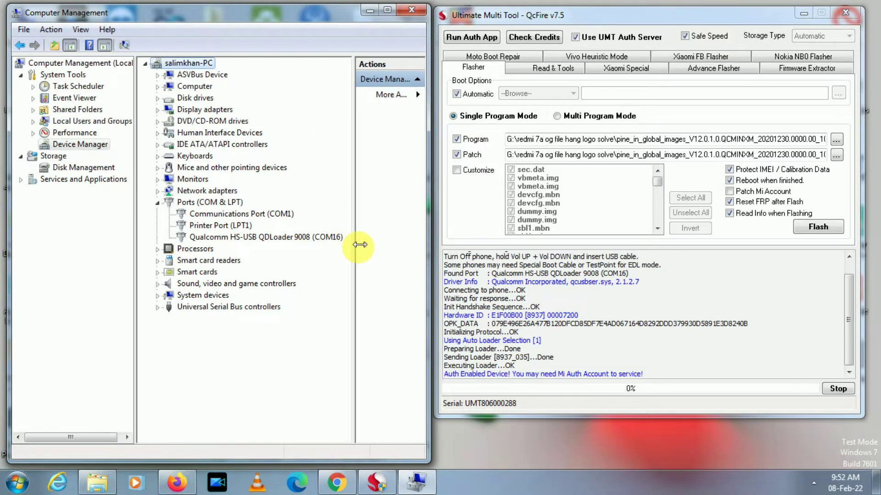